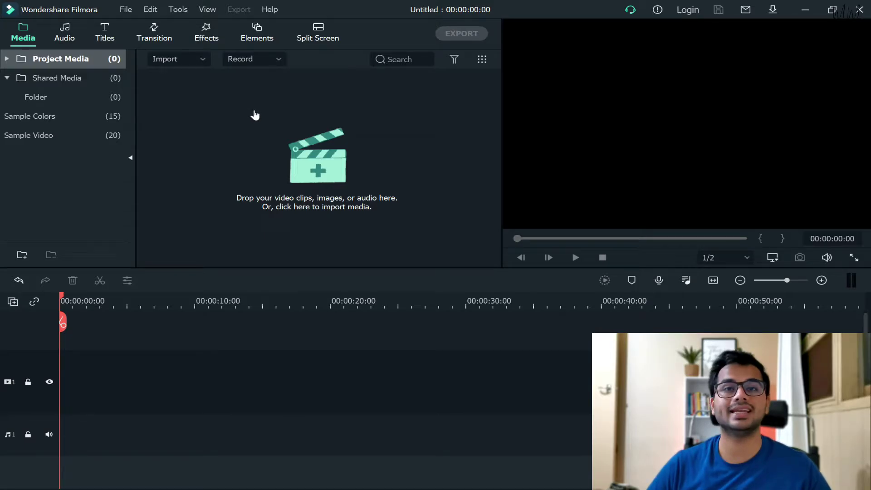
Step: Show the Sample Video library and add the Travel 06 clip at the start of video track 1
left_click(102, 141)
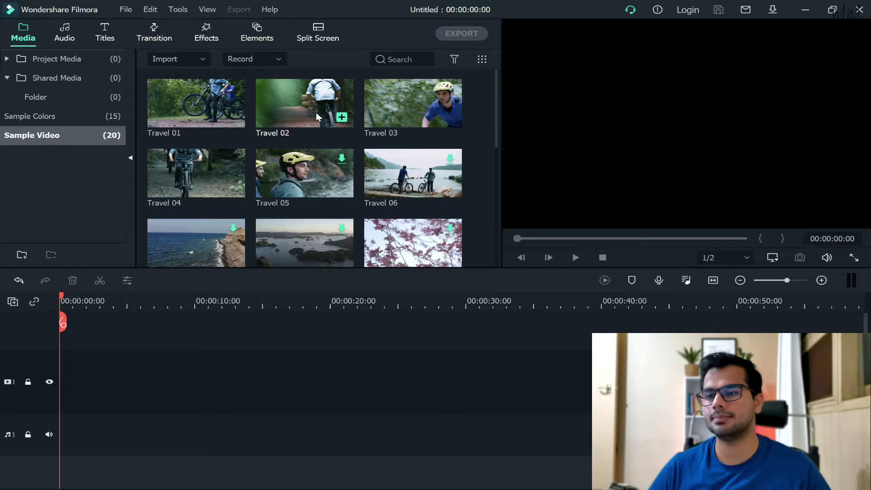
scroll(208, 173, "down", 5)
scroll(211, 181, "up", 5)
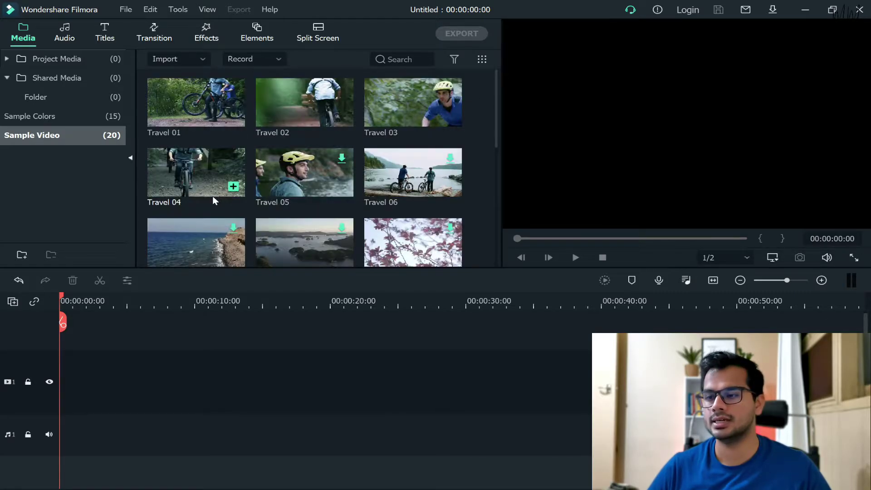
scroll(227, 168, "down", 5)
scroll(249, 171, "up", 5)
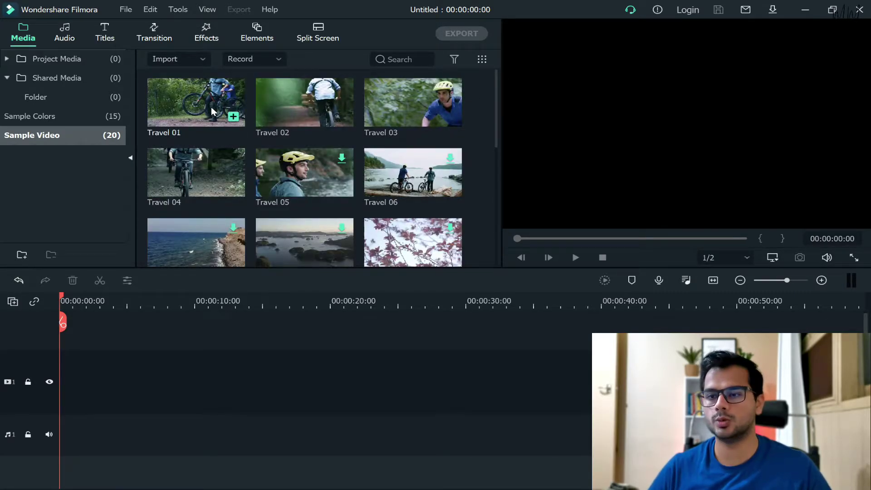
left_click(418, 97)
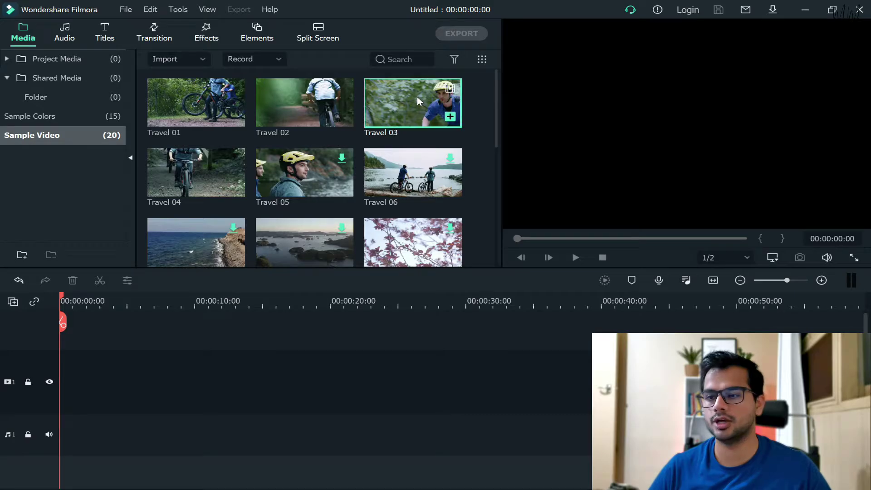
mouse_move(390, 178)
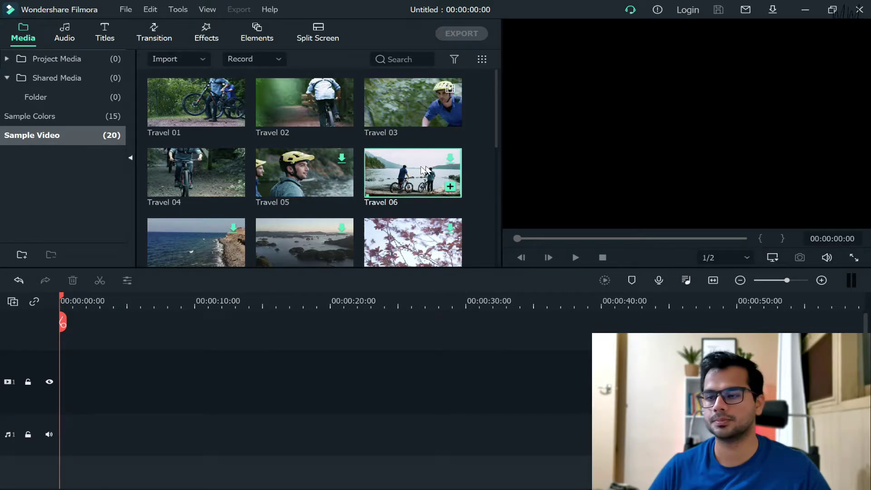
left_click_drag(407, 177, 61, 419)
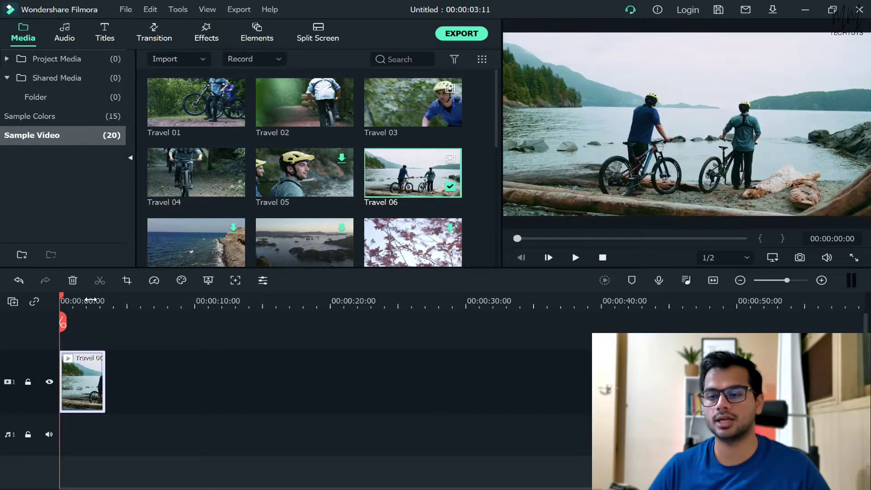
Step: Append three more Travel 06 copies back to back and fit the timeline view (00:00:13:19)
left_click(427, 105)
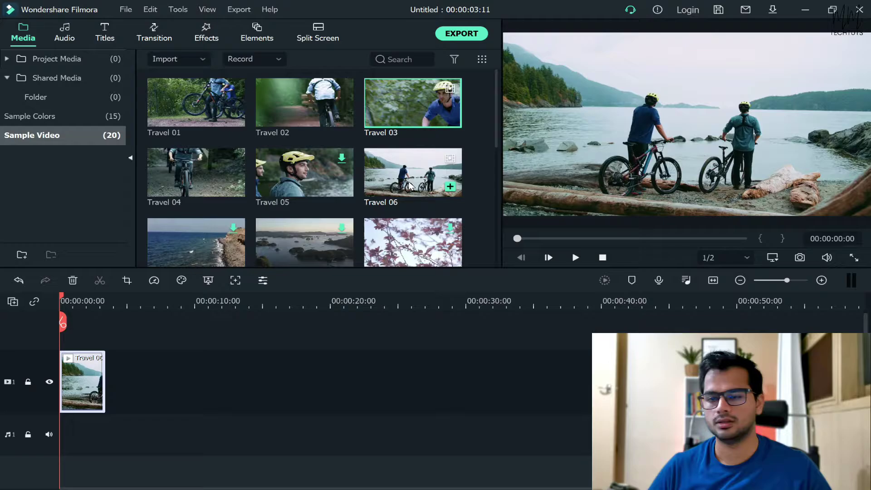
left_click_drag(409, 185, 117, 405)
left_click_drag(411, 170, 150, 384)
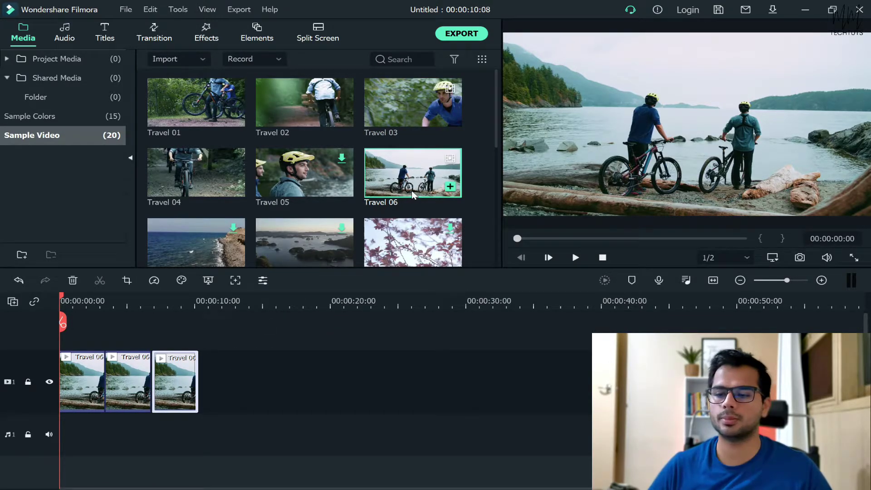
left_click_drag(448, 188, 204, 392)
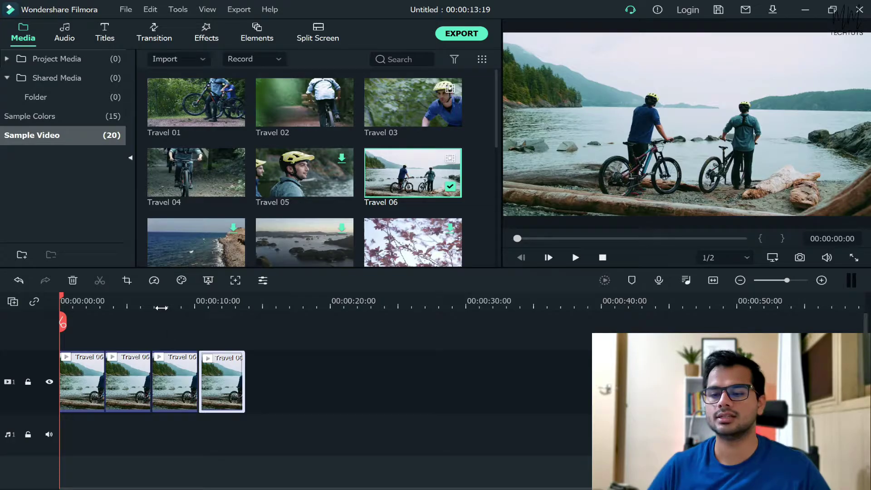
key("shift+z")
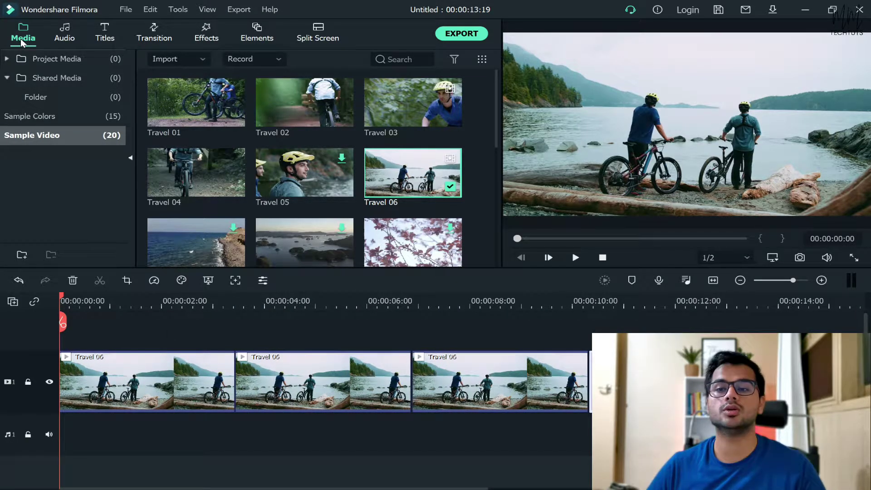
Step: Import 'Minimal Professional Plastic Surgery Logo' from the Downloads folder into Project Media
left_click(97, 59)
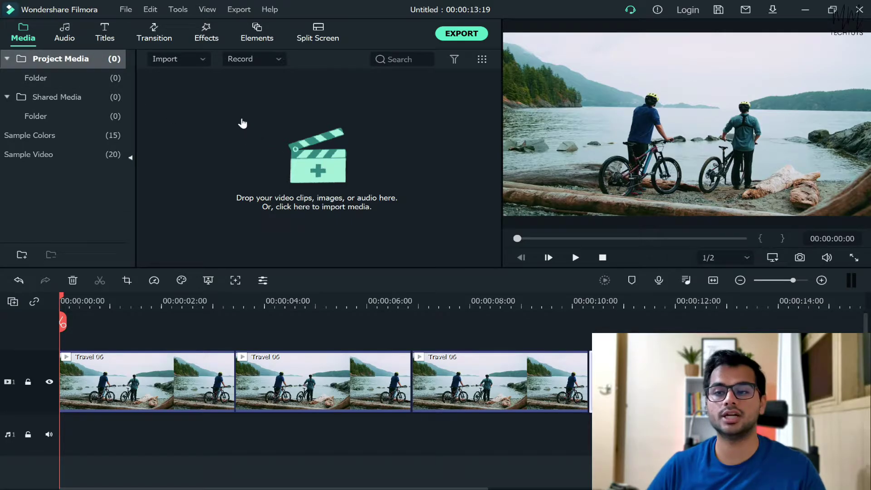
left_click(363, 147)
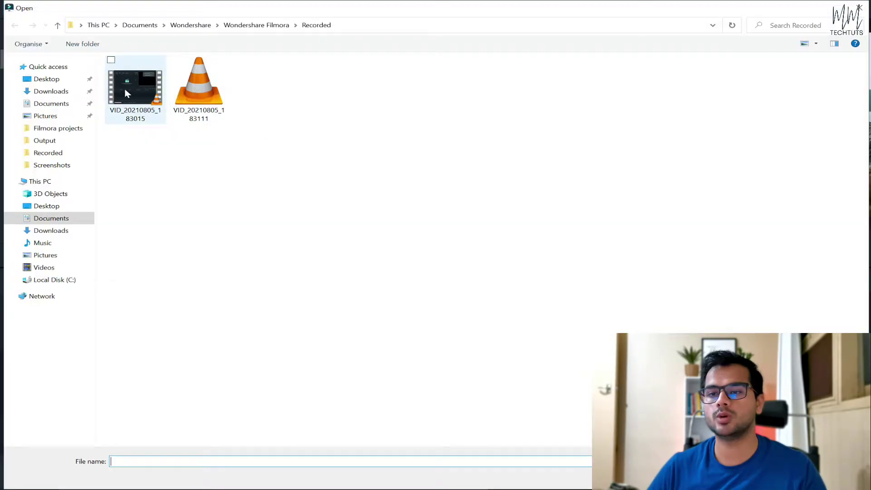
left_click(51, 91)
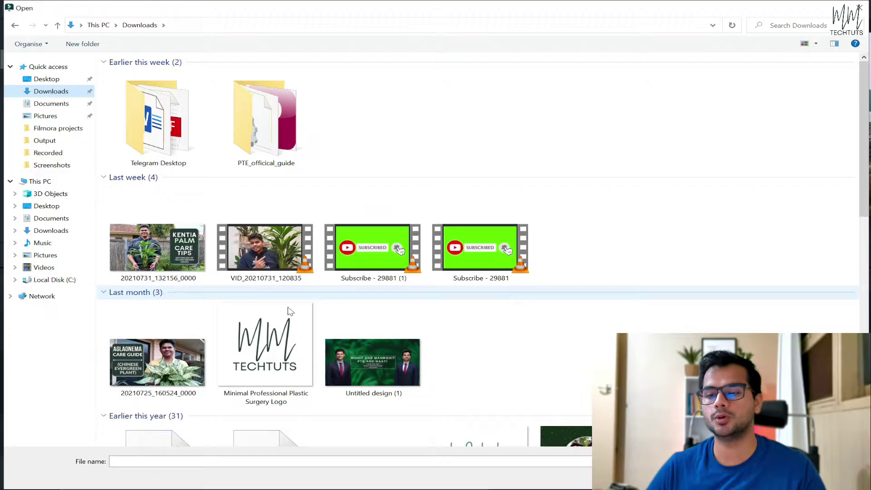
double_click(272, 336)
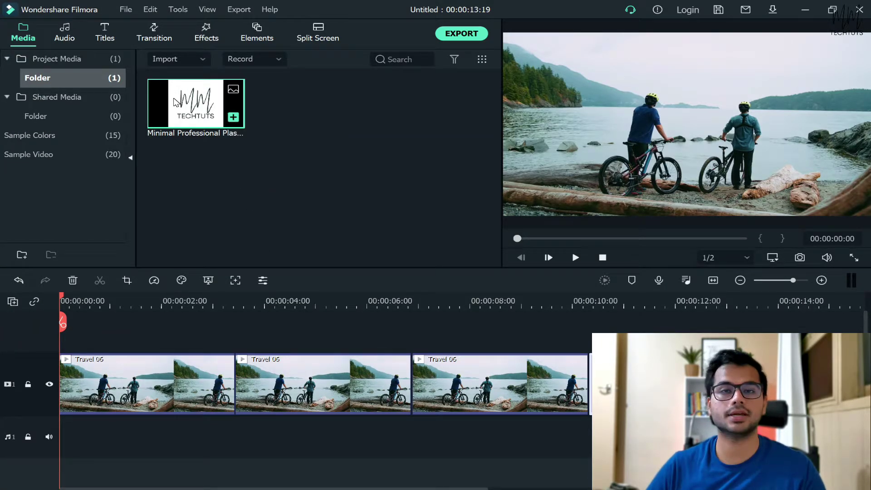
Step: Place the TECHTUTS logo on the track above the clips and stretch it across their full length
left_click_drag(188, 109, 47, 354)
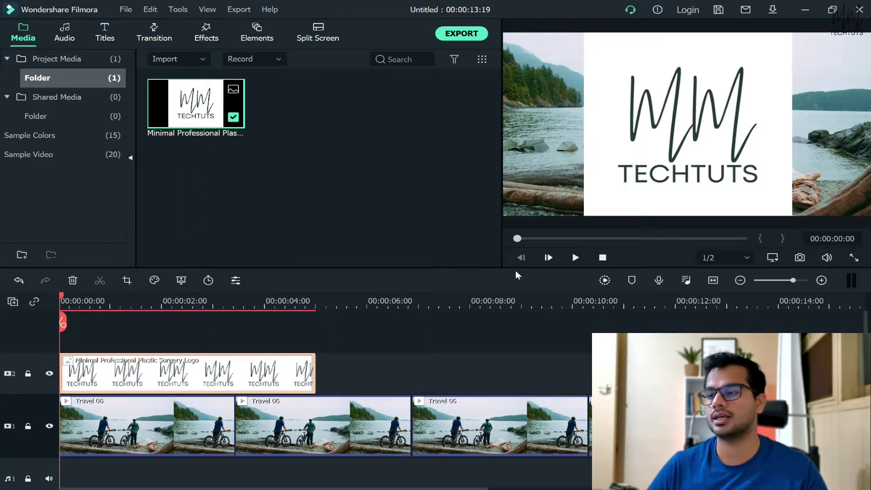
left_click_drag(315, 373, 765, 371)
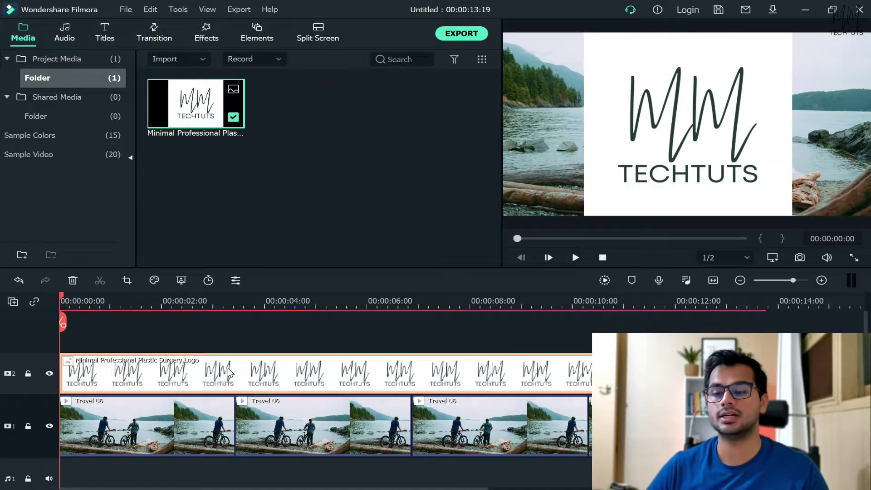
Step: Set the logo clip's Compositing blending mode to Multiply at 100% opacity and confirm with OK
double_click(229, 373)
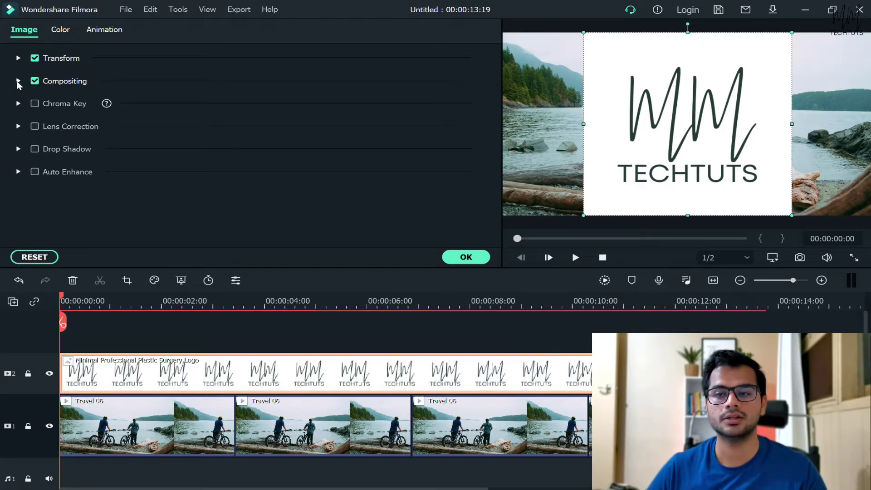
left_click(18, 81)
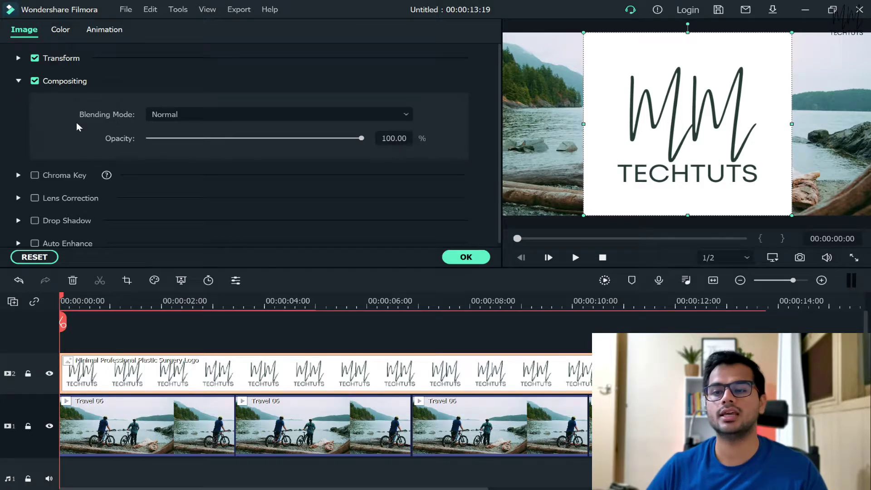
left_click(175, 115)
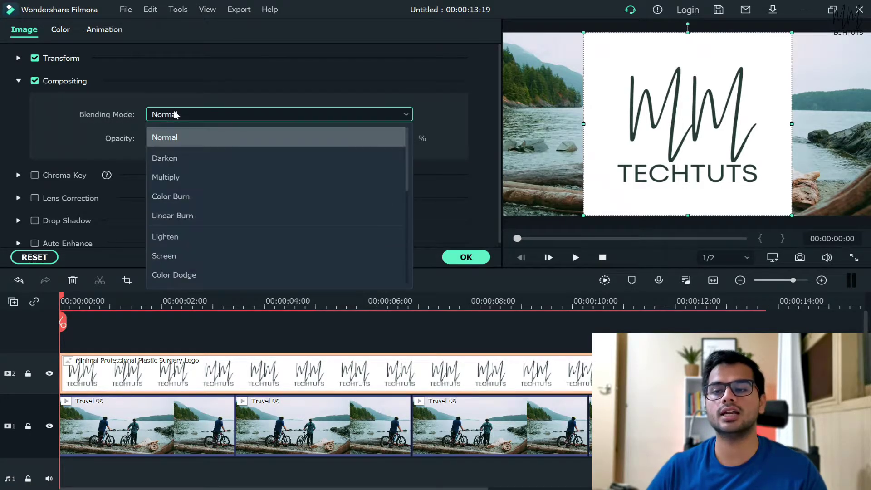
left_click(166, 178)
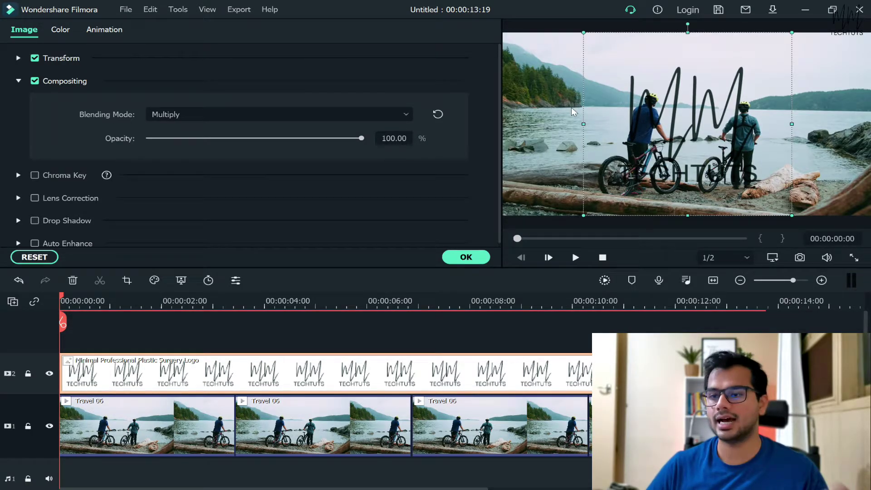
left_click(265, 117)
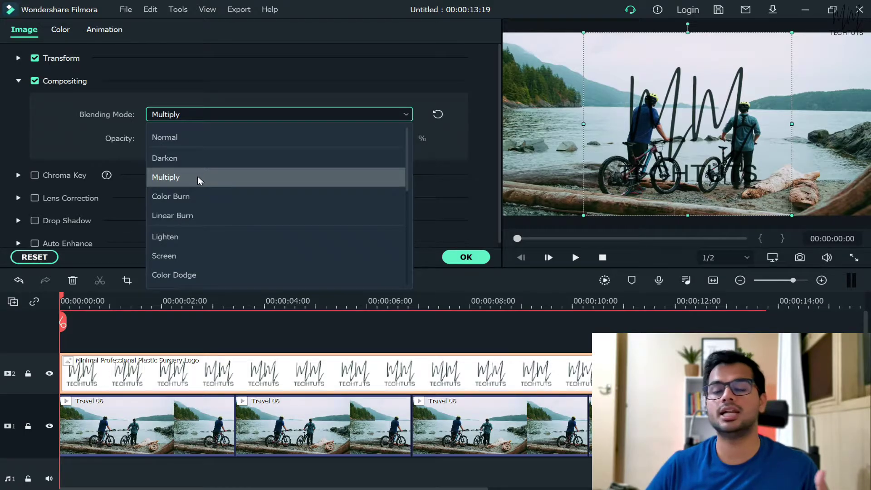
scroll(199, 257, "down", 3)
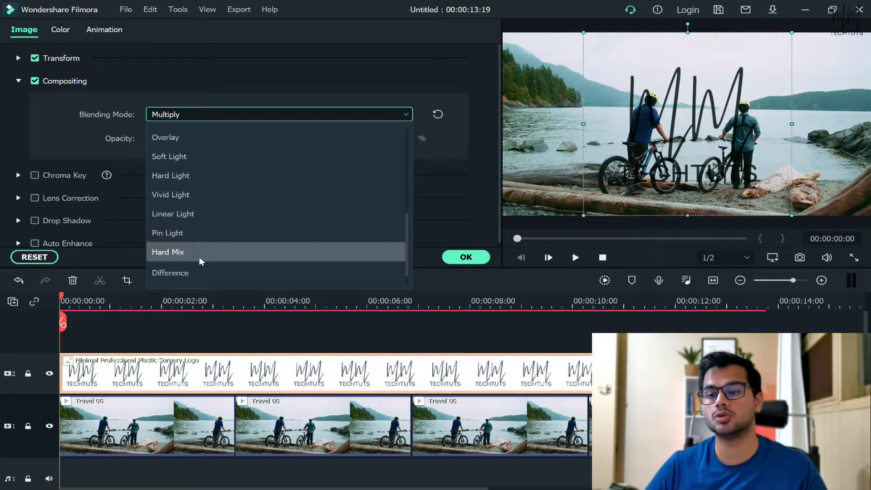
scroll(200, 212, "up", 3)
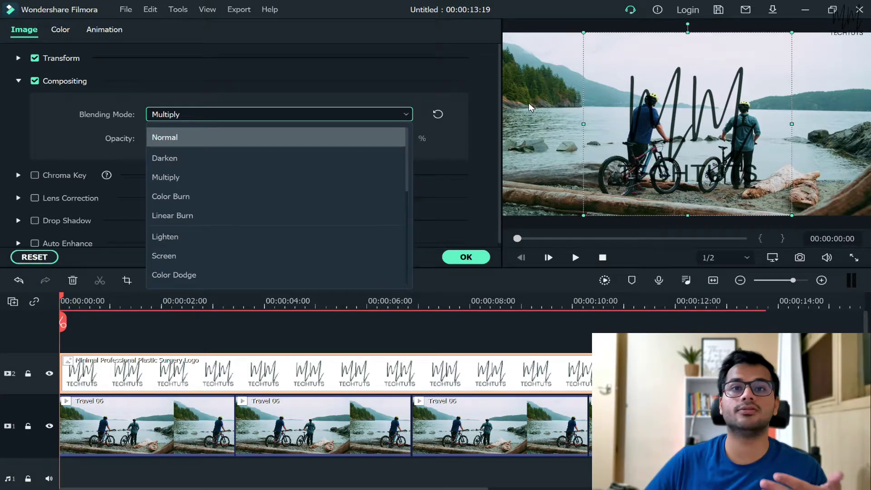
left_click(187, 183)
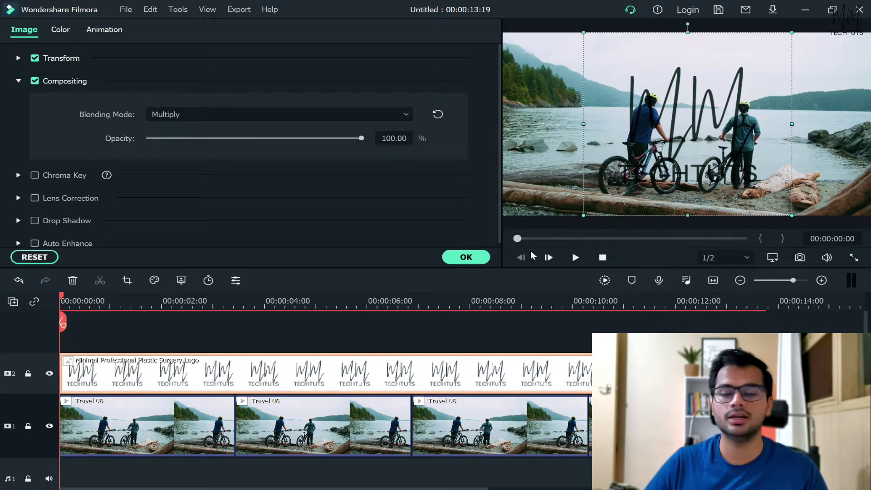
left_click(471, 258)
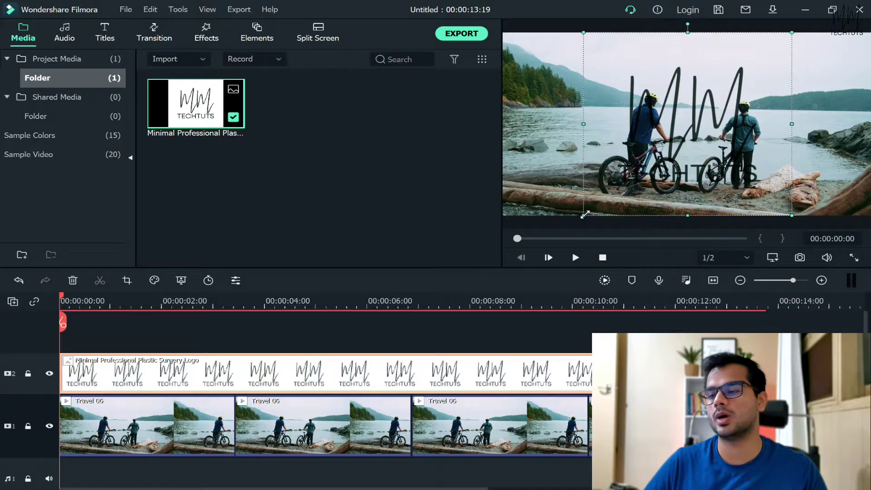
Step: Scale the logo down in the preview and move it into the top-right corner, then deselect it
left_click_drag(585, 214, 749, 73)
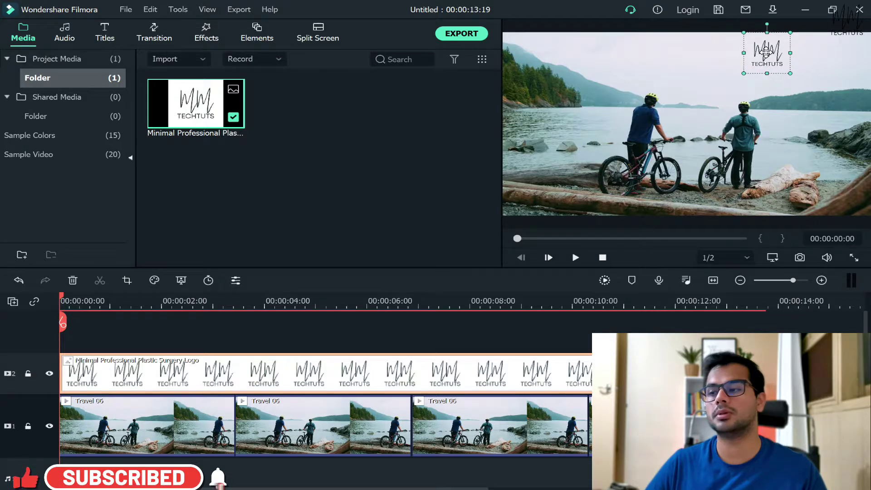
left_click_drag(767, 53, 851, 45)
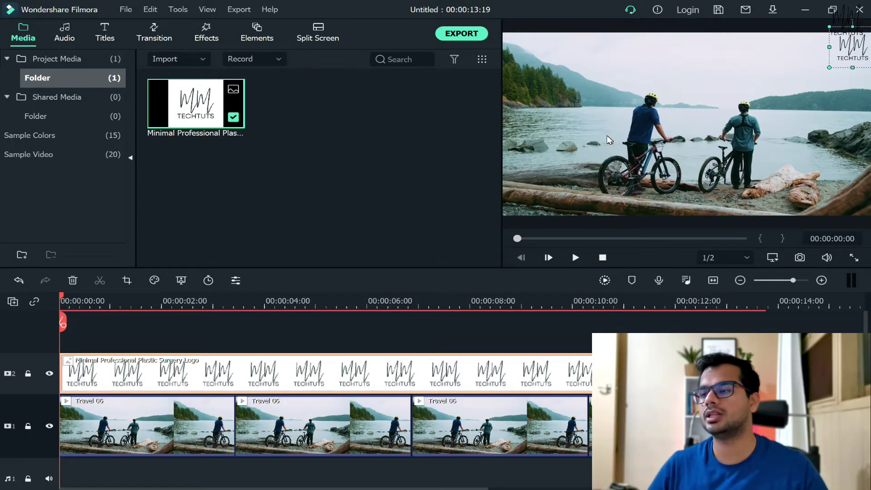
left_click(610, 139)
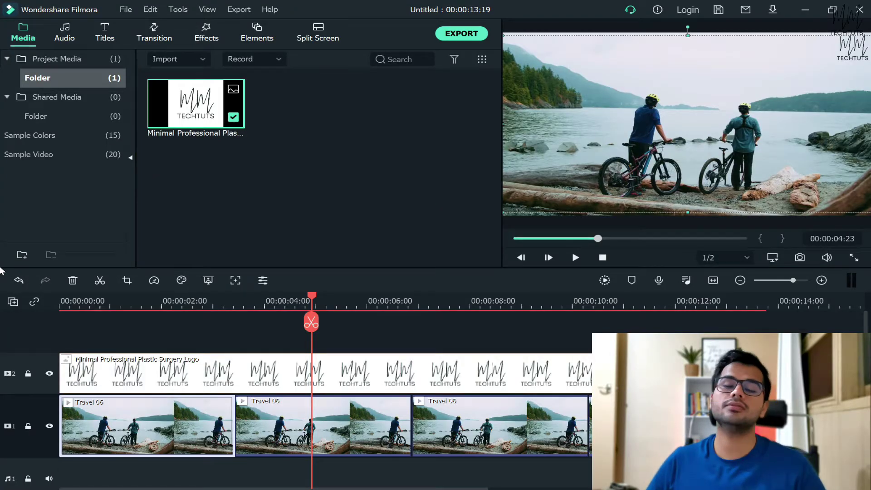
Step: Move the playhead to 00:00:02:15 and show the logo clip's Animation presets
left_click(192, 305)
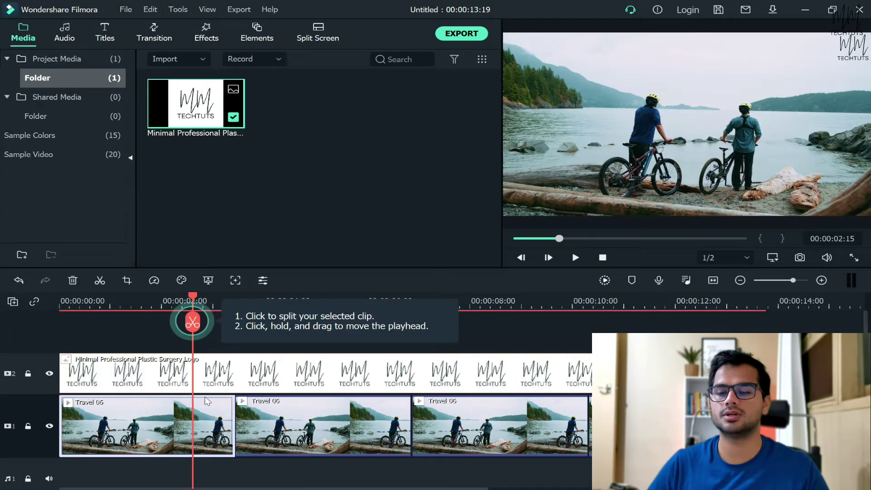
left_click(222, 375)
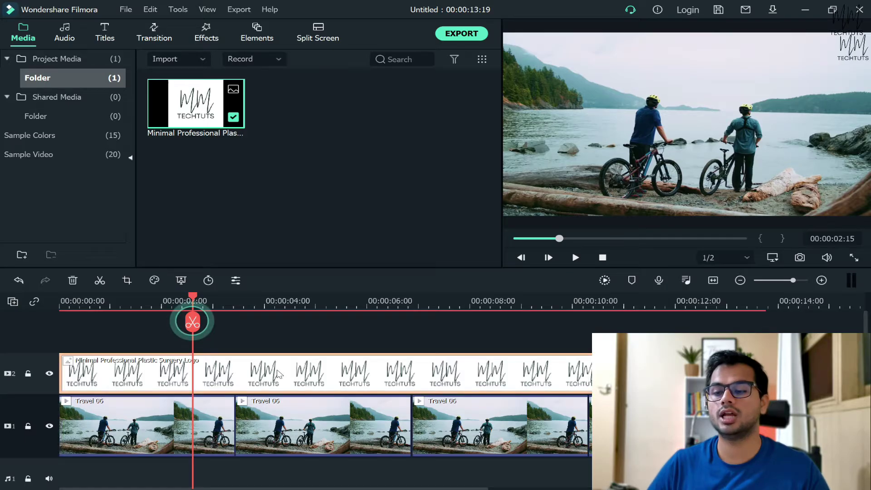
double_click(278, 374)
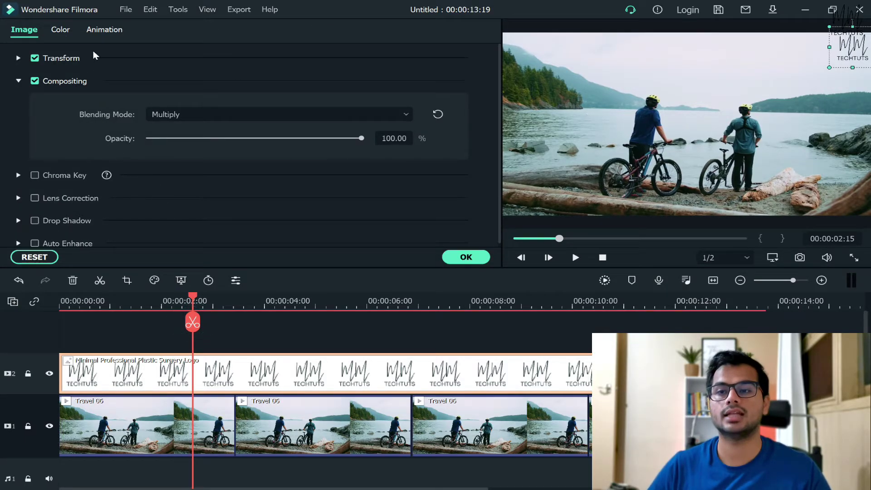
left_click(104, 30)
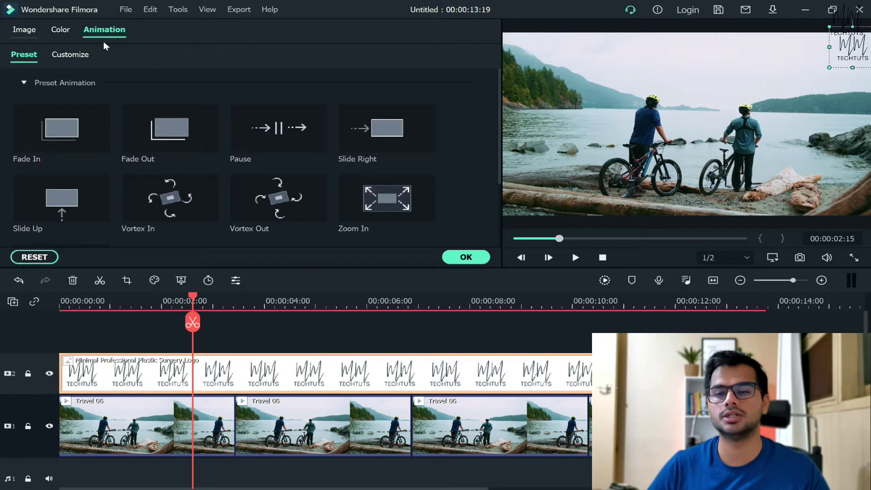
scroll(136, 168, "down", 3)
scroll(123, 167, "up", 3)
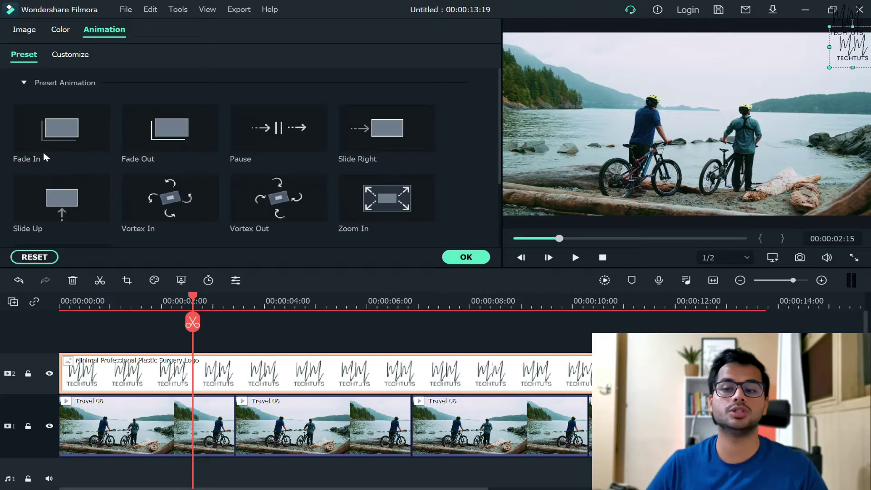
Step: Try the Fade In and Zoom In animations on the logo, then undo the applied animation
double_click(64, 132)
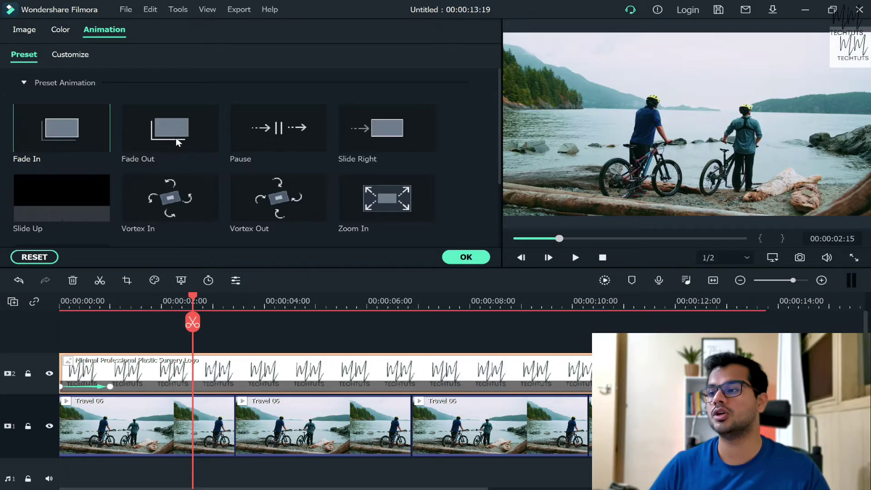
left_click(841, 60)
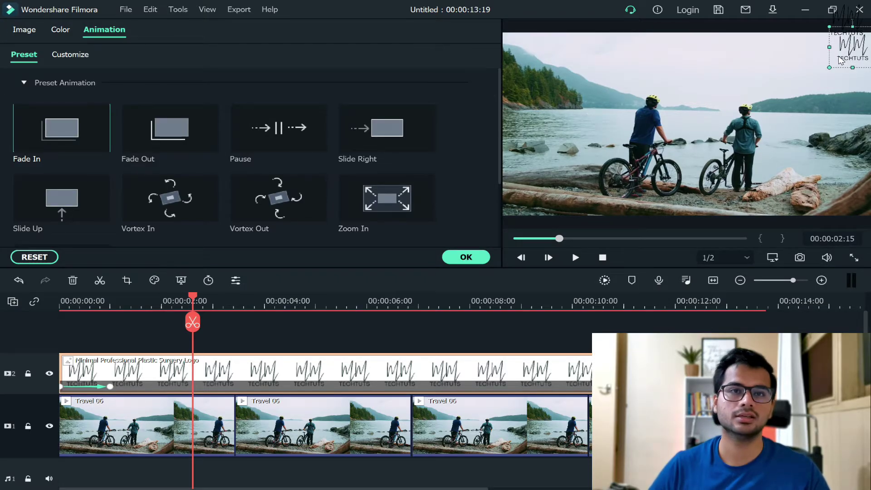
left_click(385, 206)
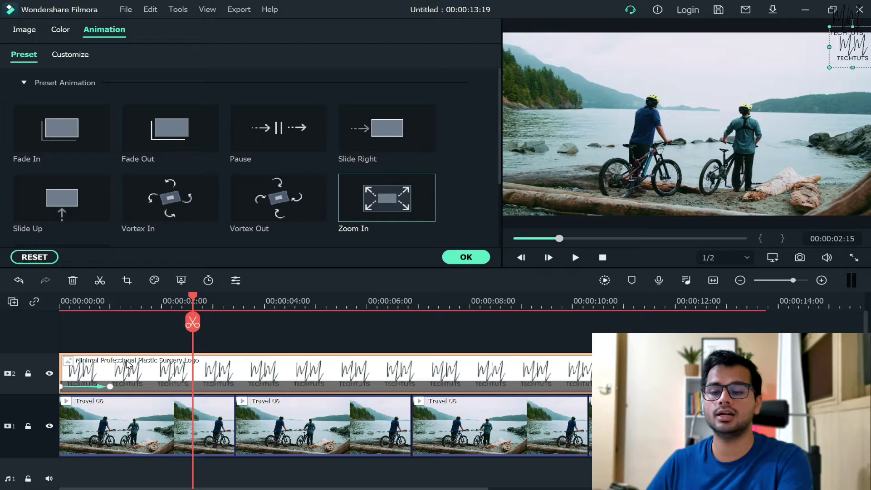
key("ctrl+z")
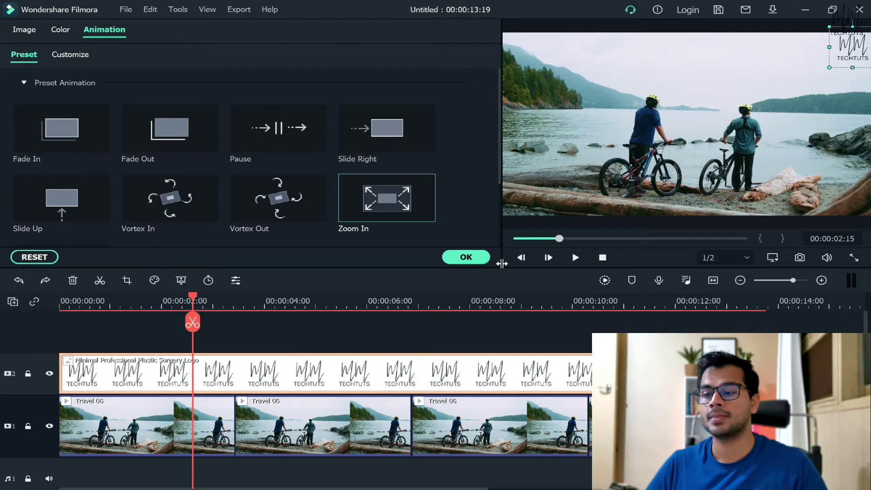
Step: Set the logo's Tone Contrast to 2 and Saturation to 5 in the Color settings
left_click(60, 31)
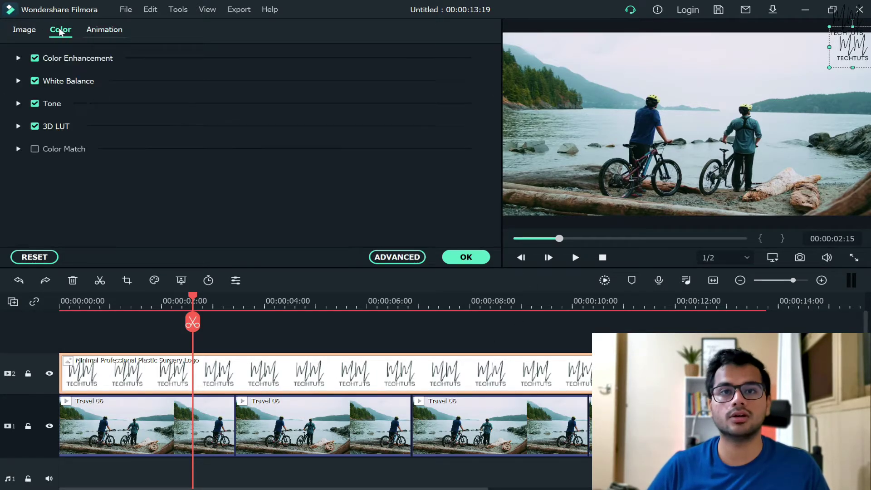
left_click(18, 104)
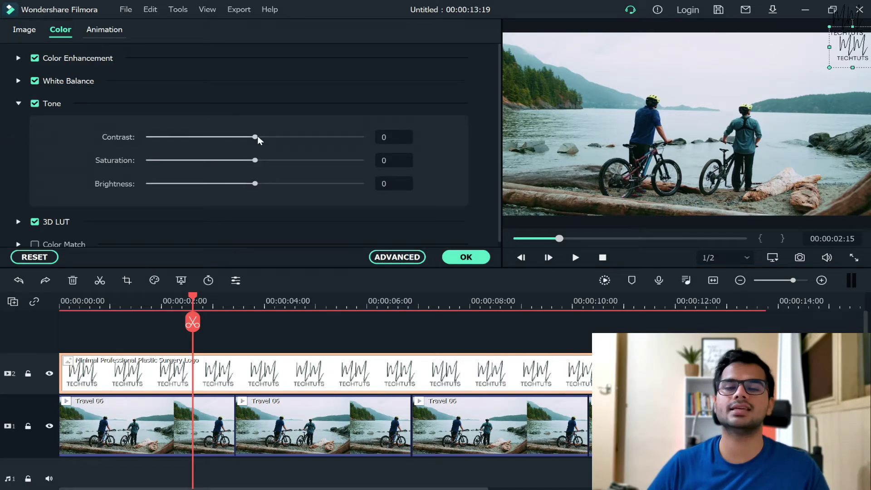
left_click_drag(258, 139, 261, 170)
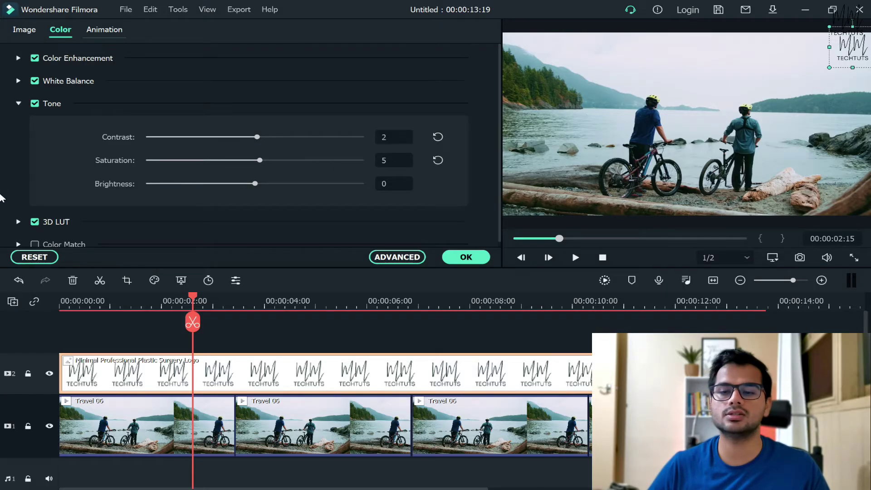
scroll(4, 197, "down", 1)
scroll(4, 197, "up", 1)
Step: Apply the B&W Film 3D LUT to the logo, then set the 3D LUT back to None
left_click(19, 221)
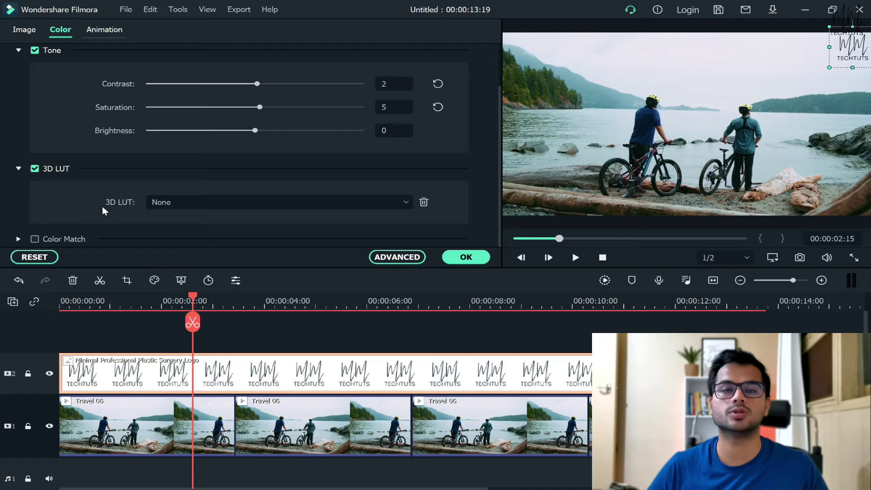
left_click(245, 202)
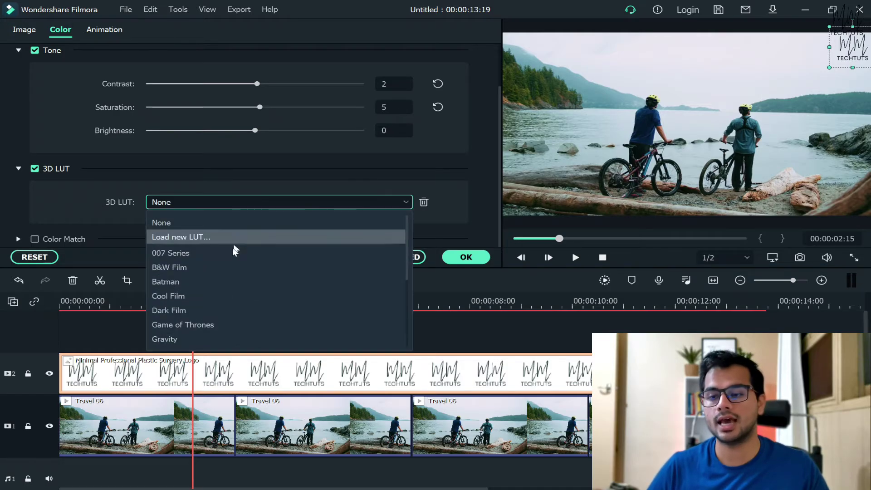
left_click(216, 268)
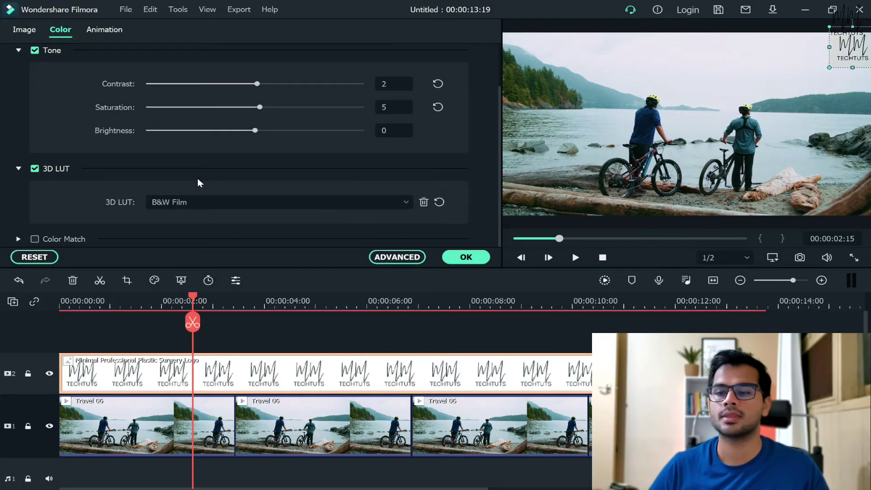
left_click(198, 203)
left_click(197, 222)
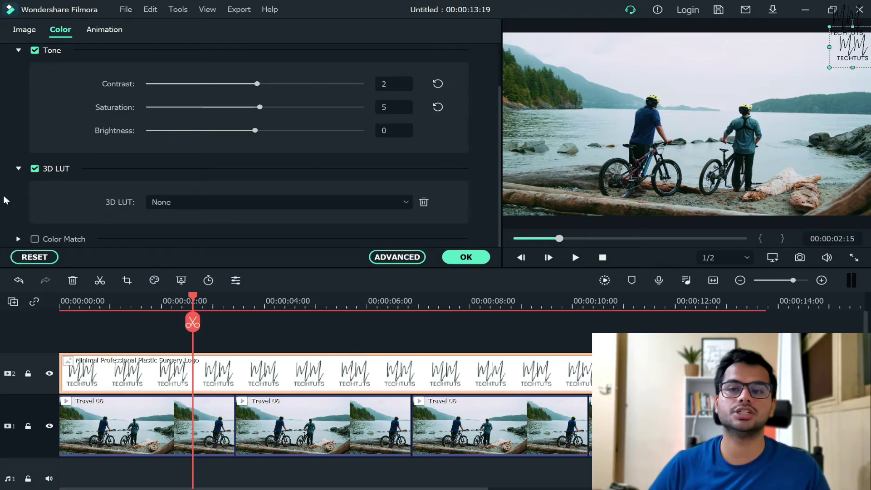
scroll(5, 200, "up", 2)
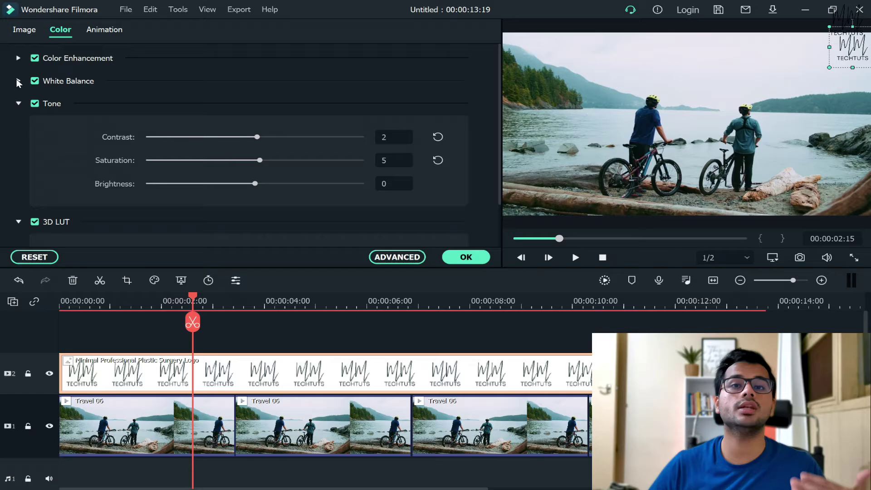